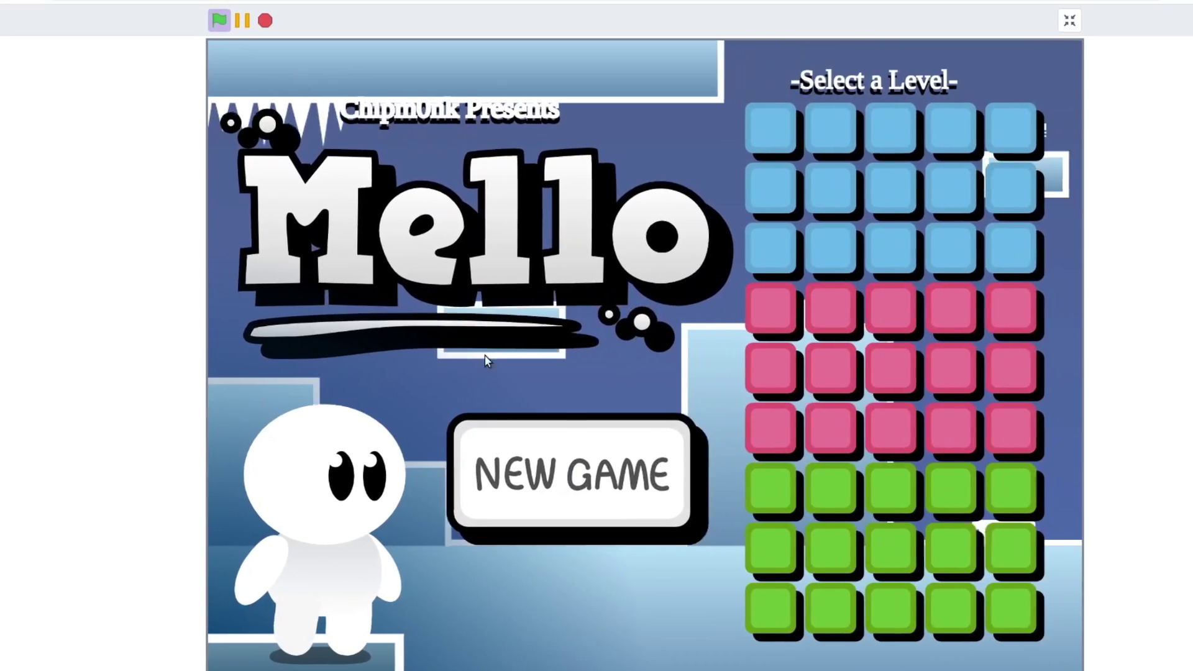
Step: Start a new game from the Mello title screen with NEW GAME
click(493, 446)
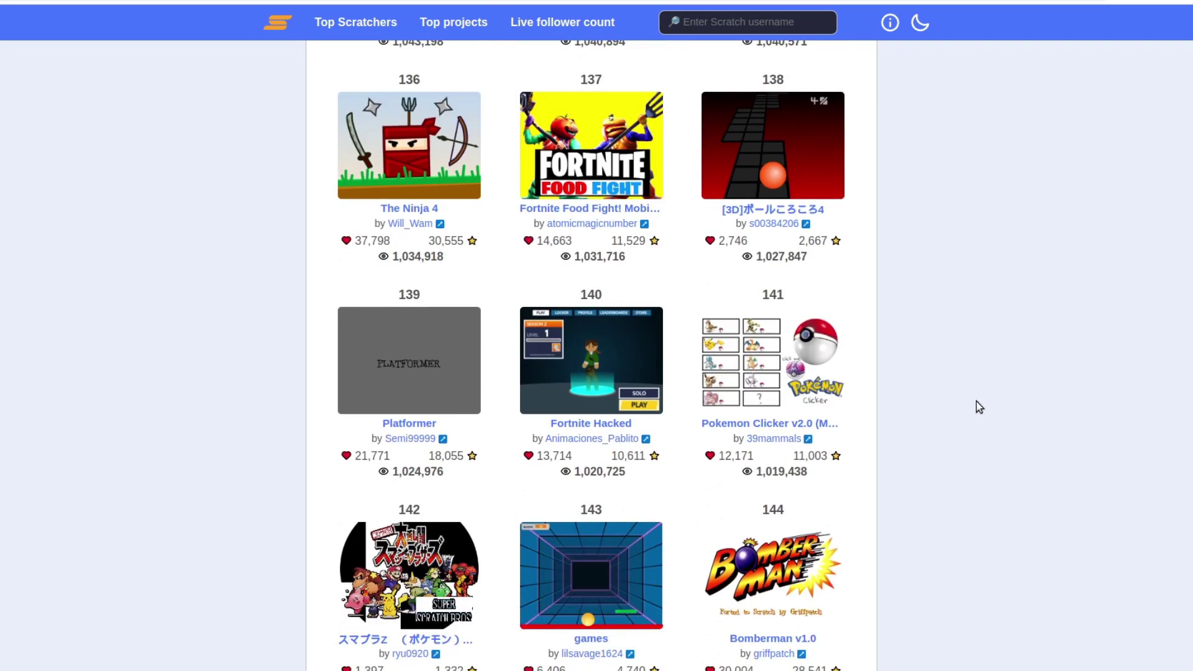
scroll(976, 401, down, 3)
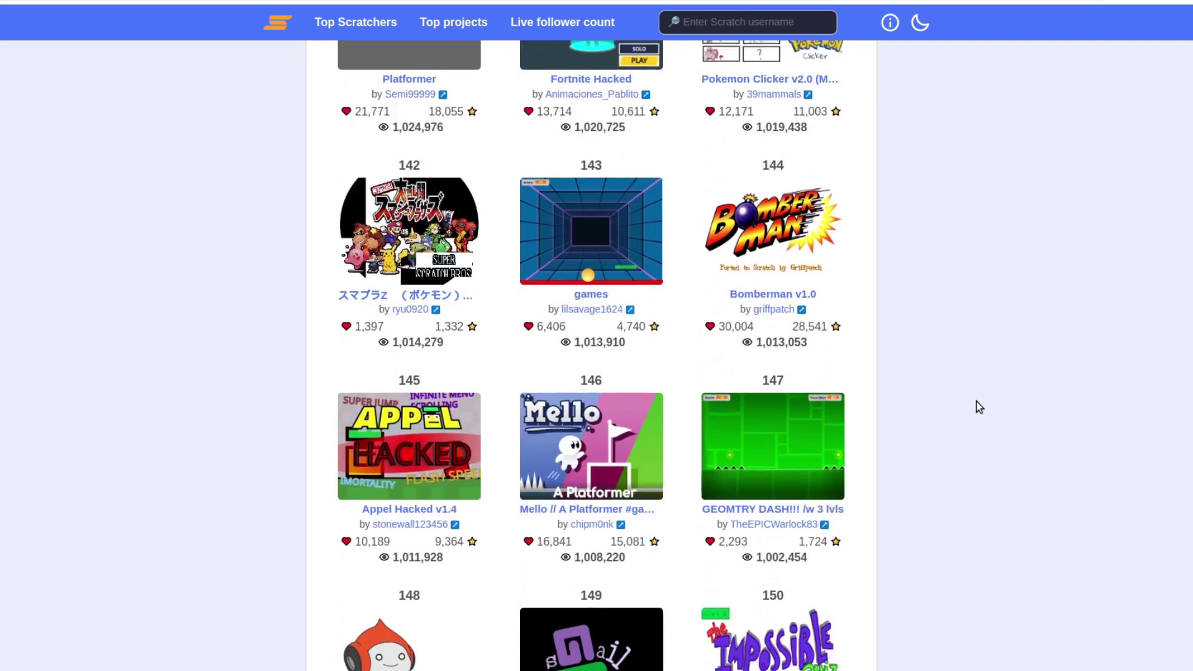
scroll(976, 402, down, 2)
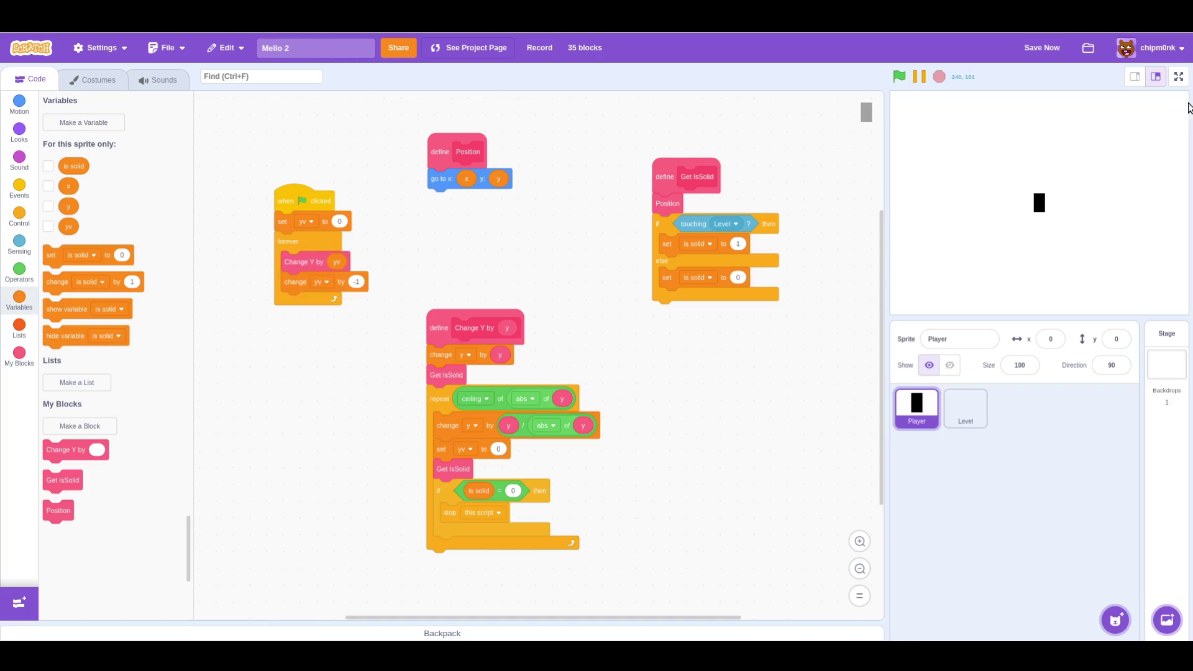
Step: Show the Mello 2 stage in full-screen view
click(1180, 77)
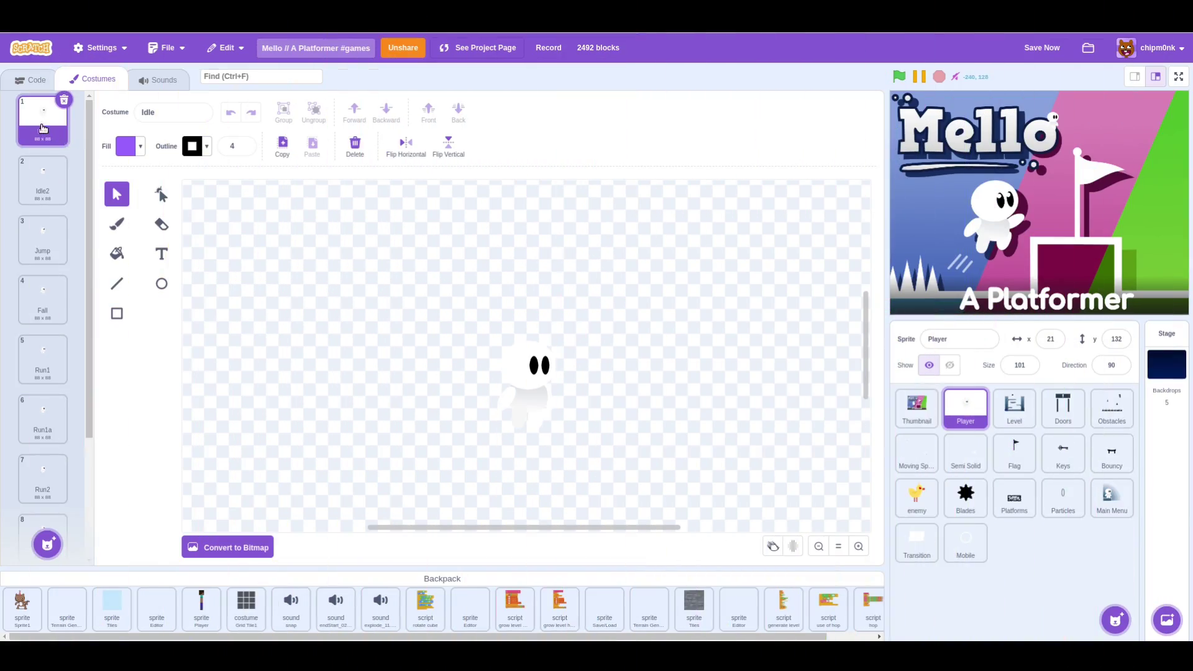
Step: Store the Idle costume in the Backpack for reuse
drag(43, 121, 117, 606)
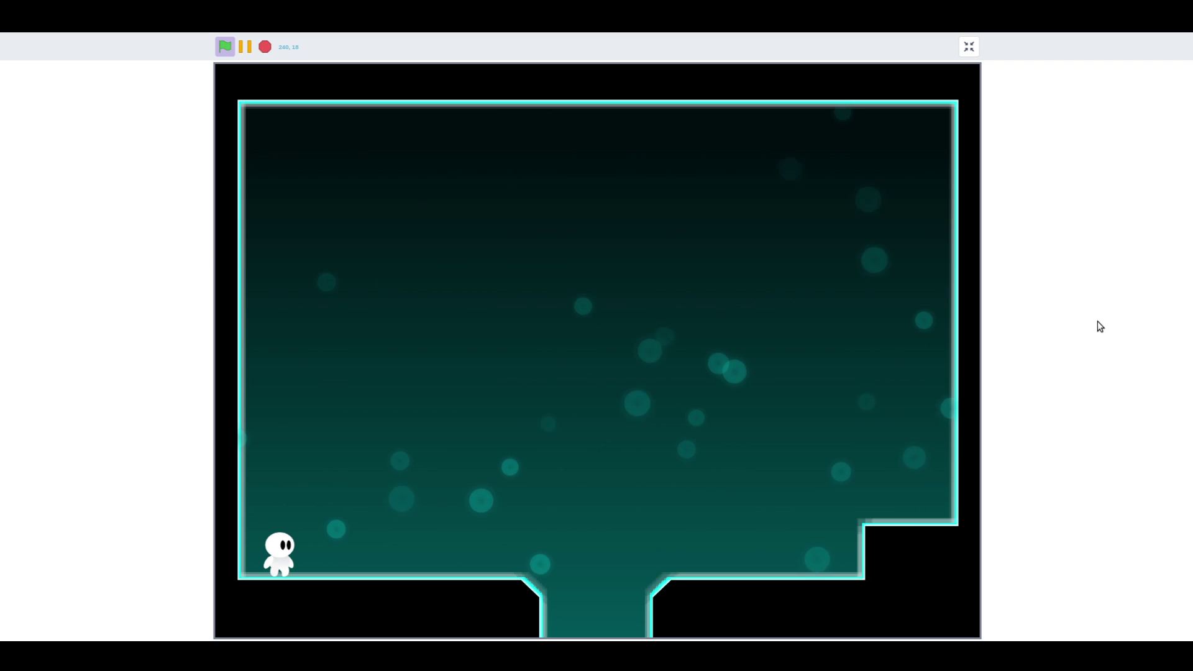
Step: Walk the character right and jump across the teal level toward the flag
key(Right)
key(Right)
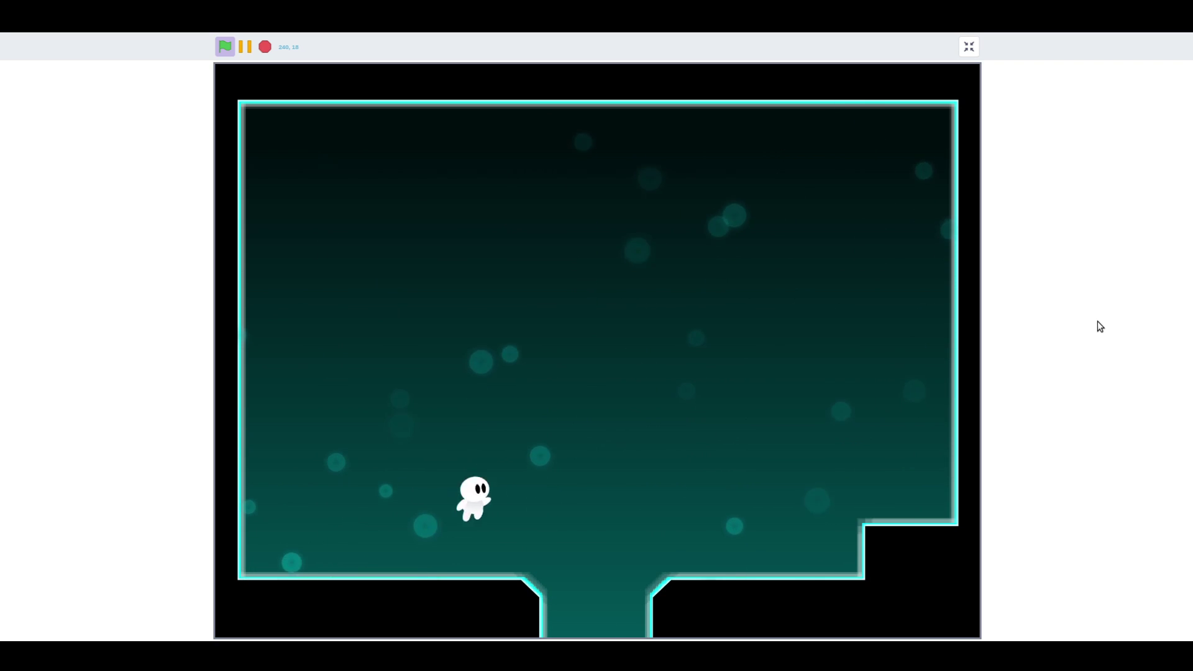
key(Up)
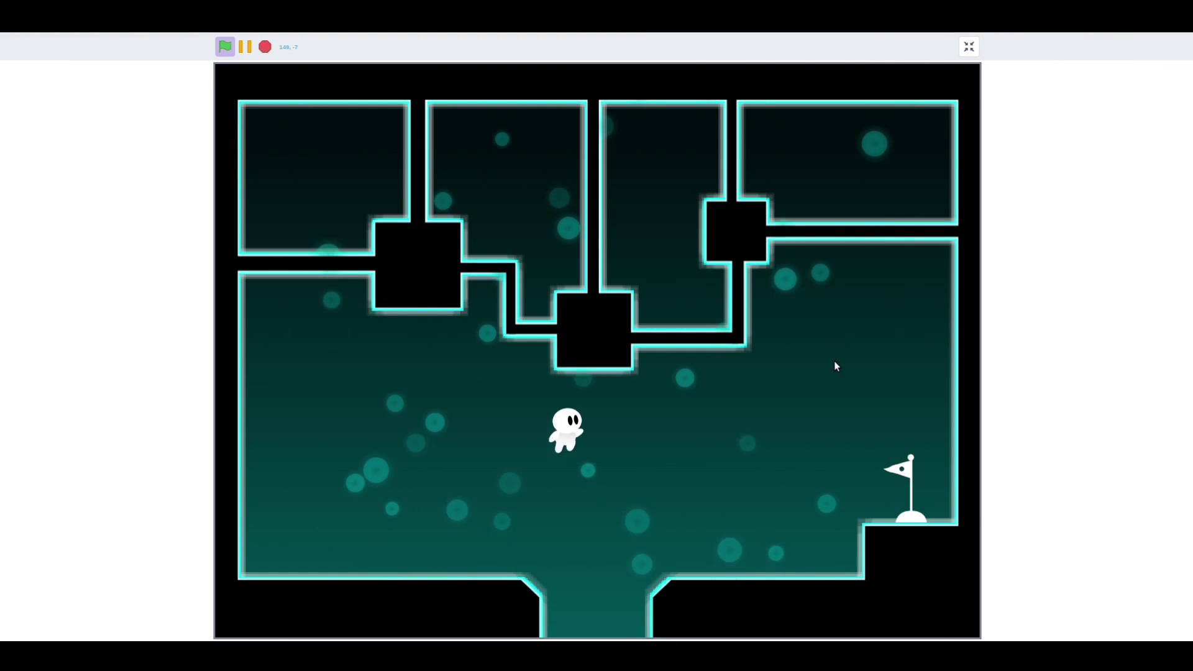
Step: Play through the pink and blue levels, riding the moving platform to the flag ledge
key(Right)
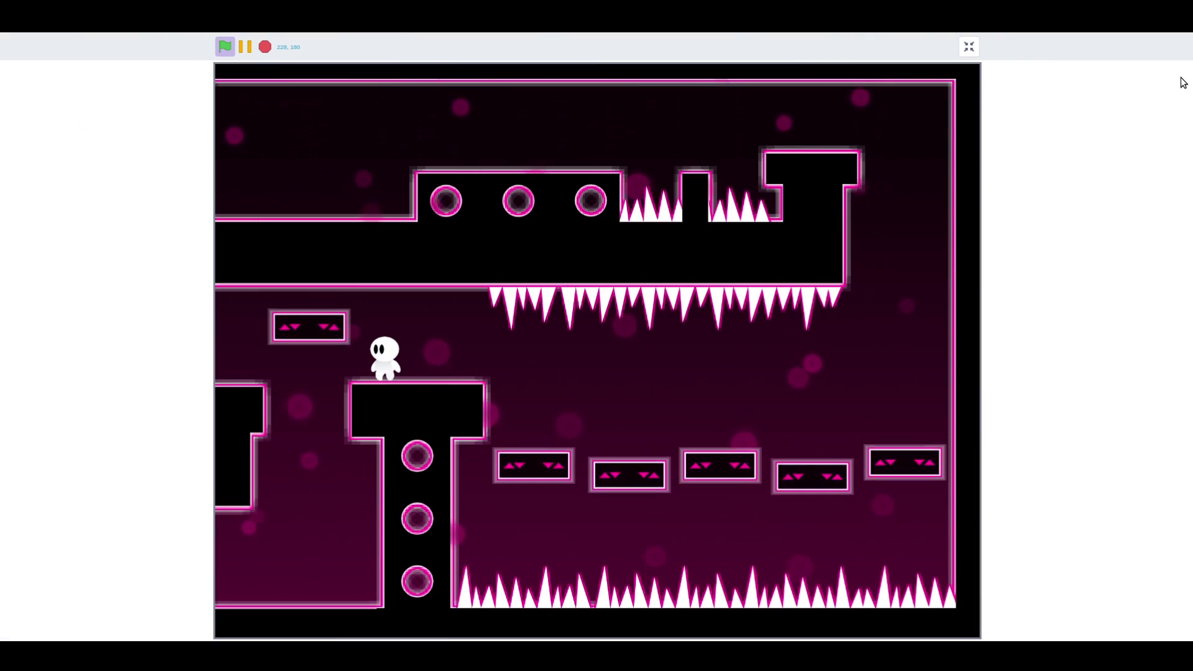
key(Left)
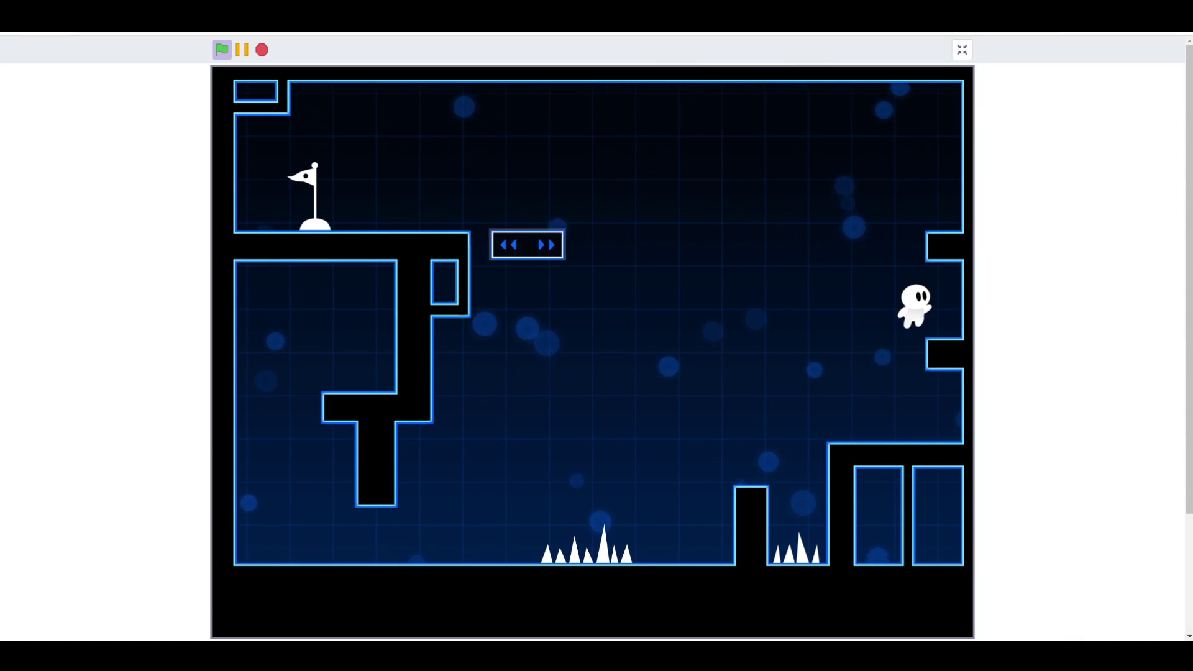
key(Up)
key(Left)
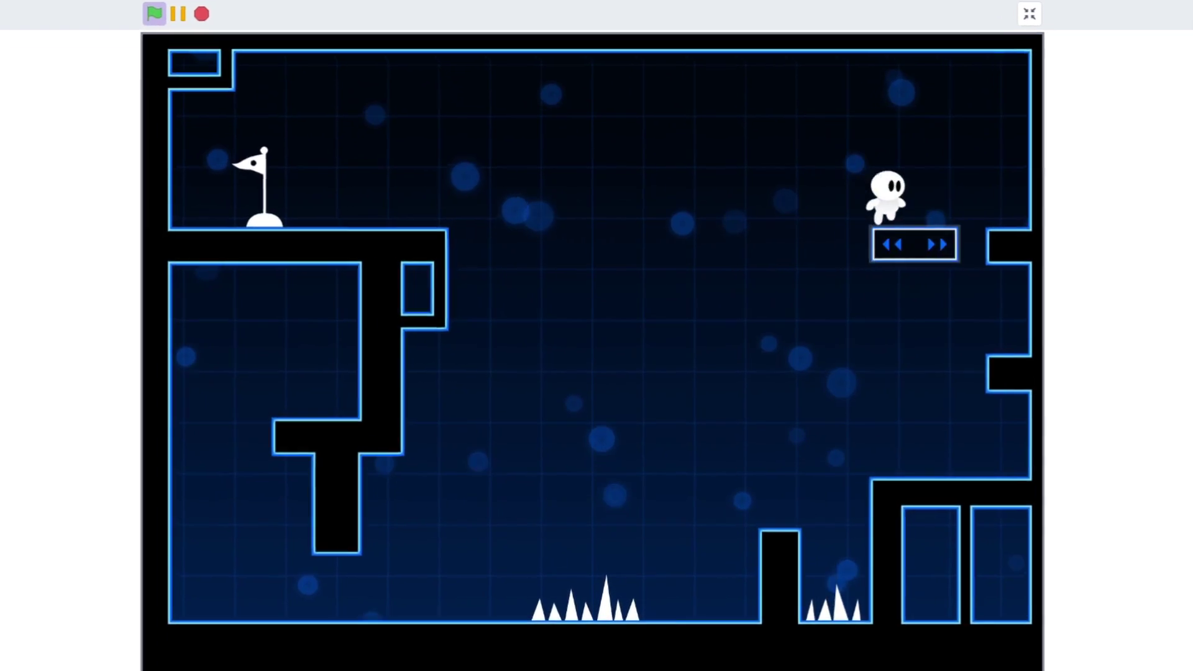
key(Left)
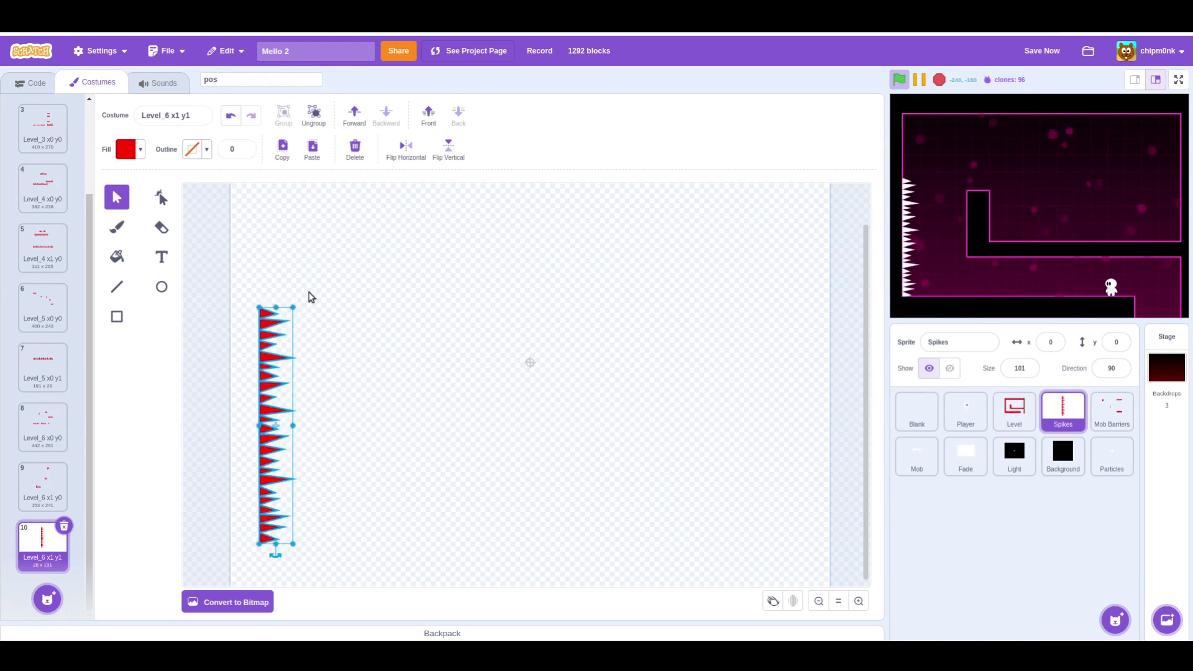
key(Left)
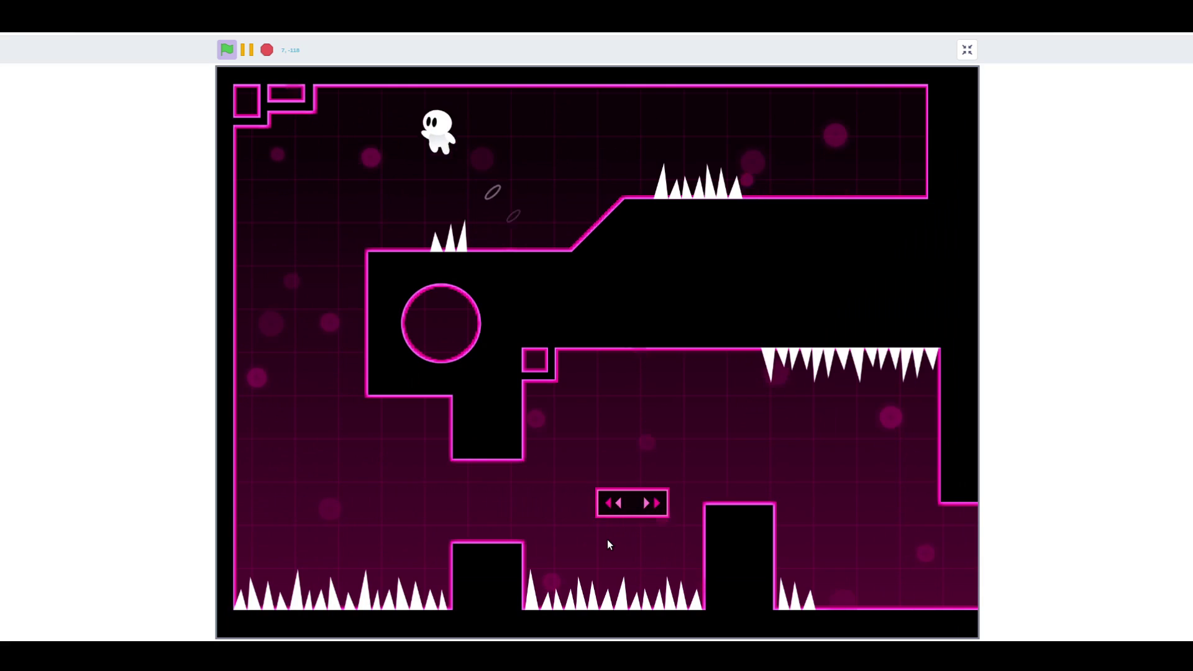
Step: Ride moving platforms, climb ledges and jump spikes through the cyan levels
key(Left)
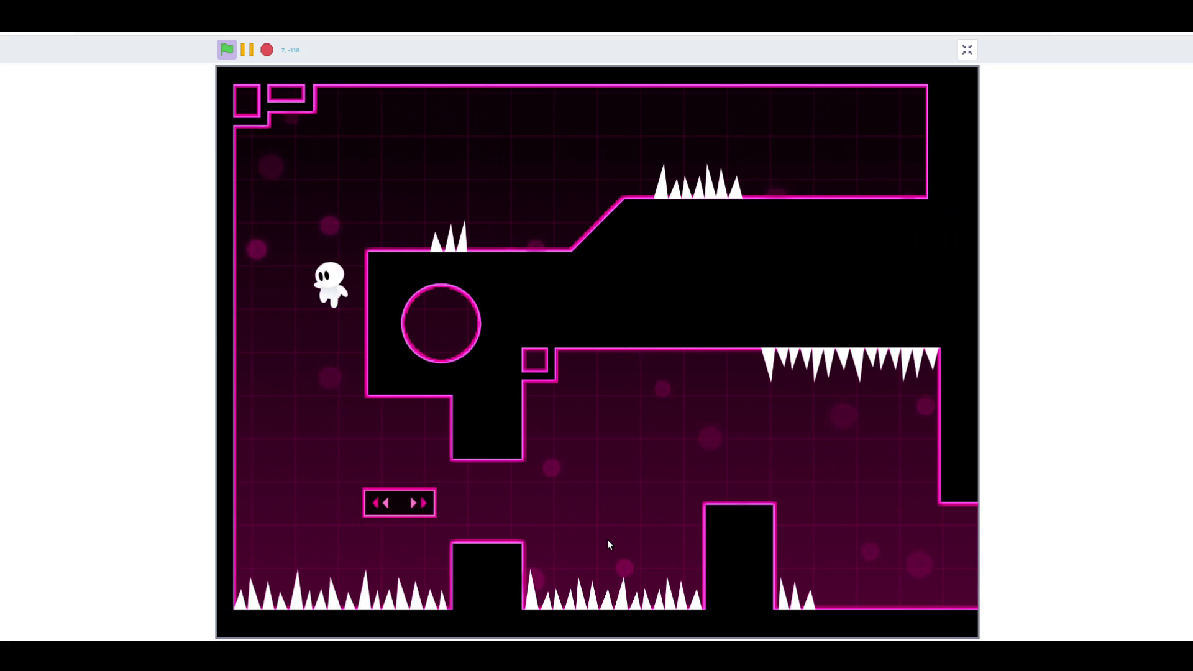
key(Right)
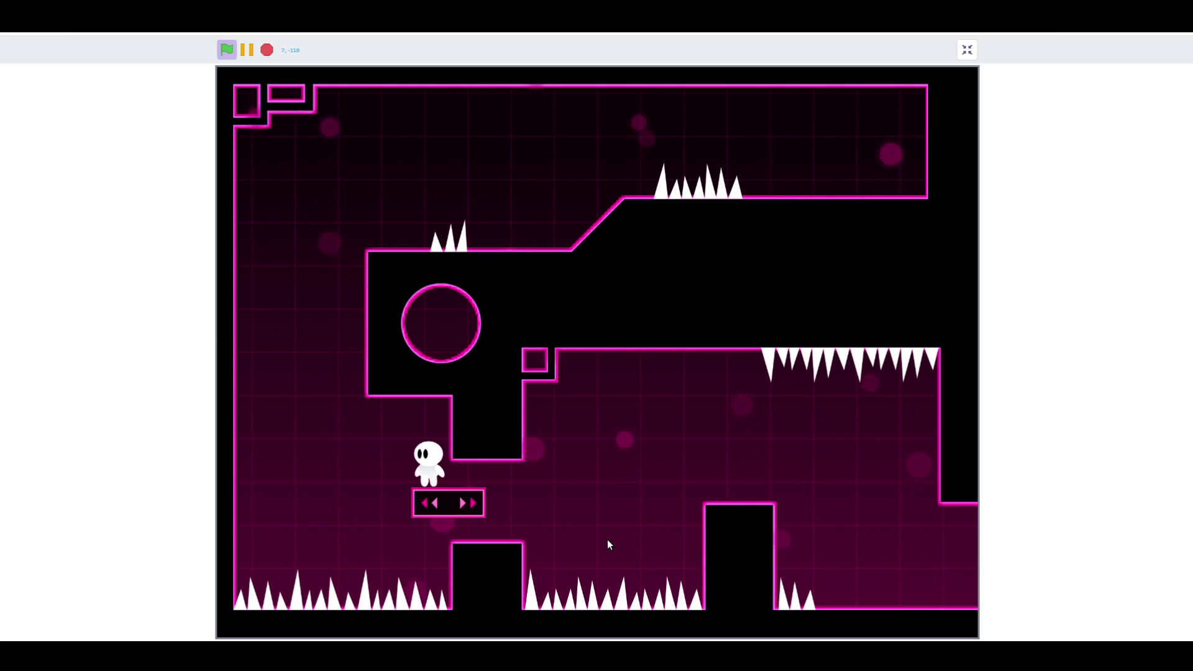
key(Up)
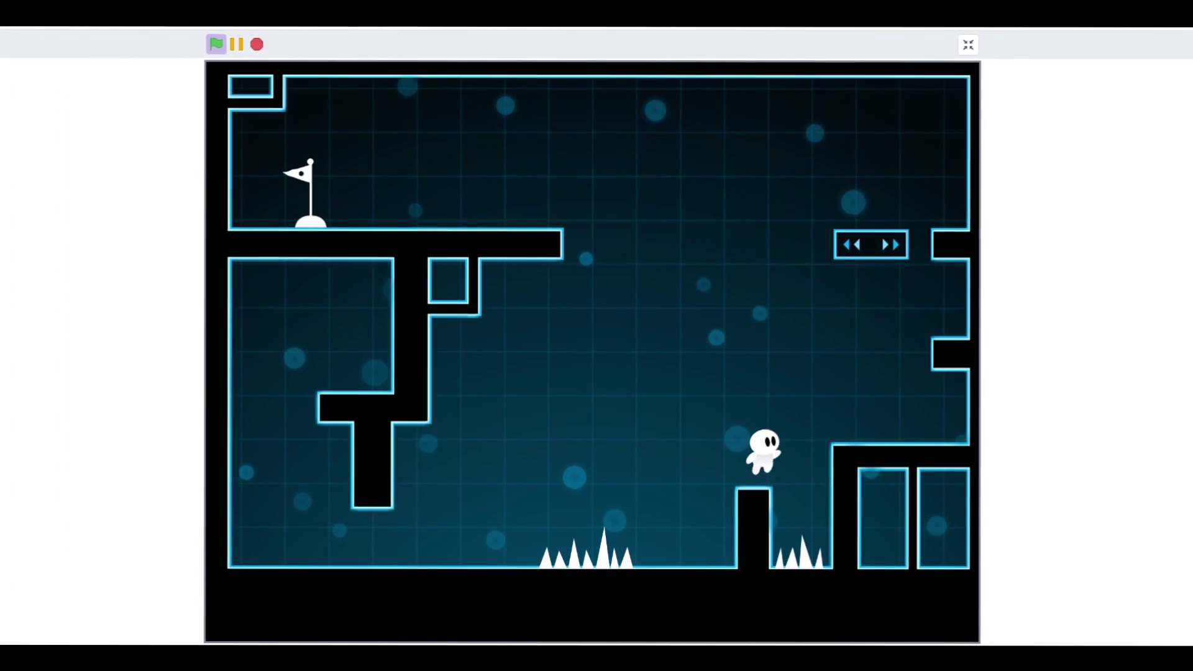
key(Up)
key(Right)
key(Up)
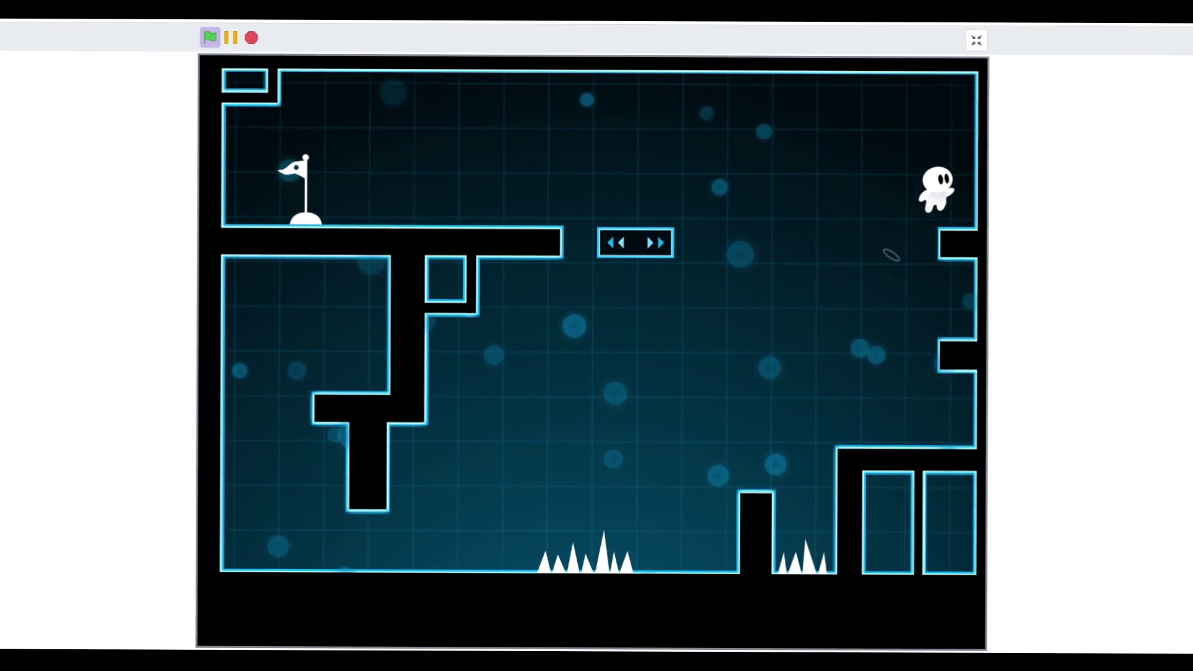
key(Left)
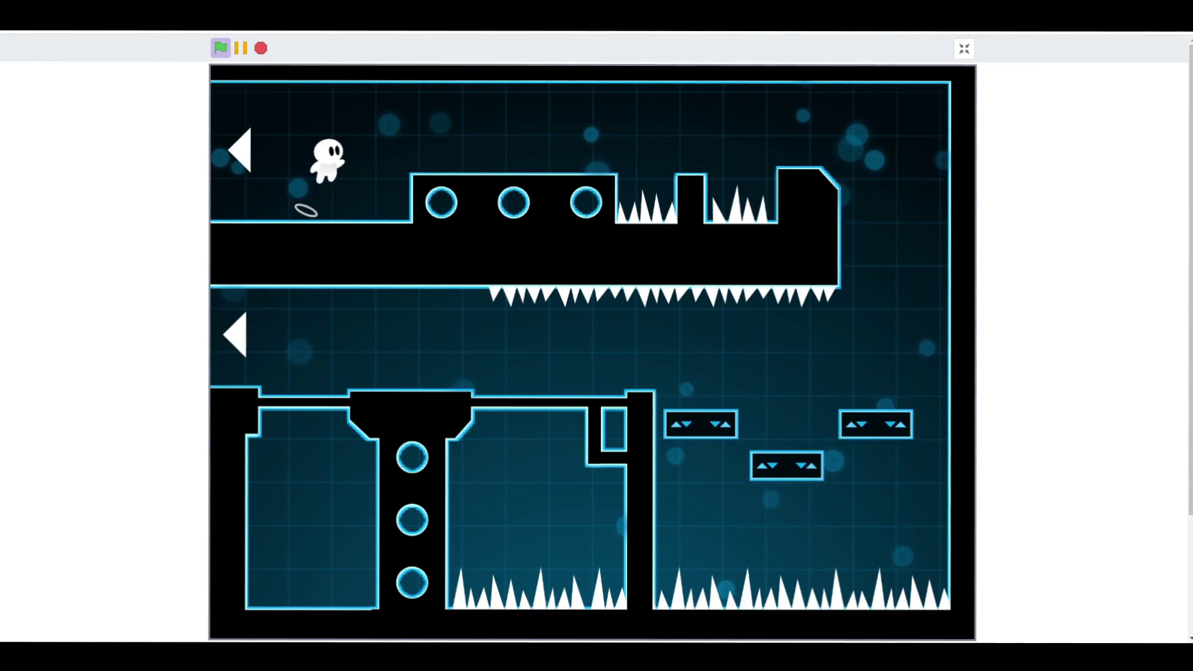
key(Right)
key(Up)
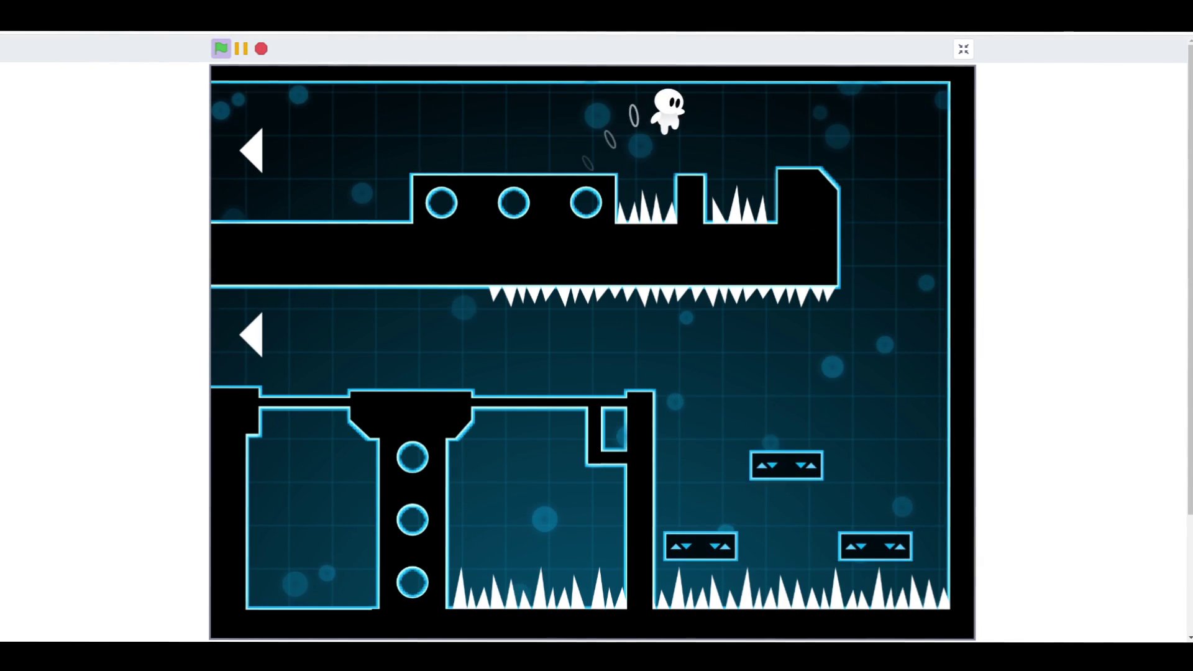
key(Right)
key(Left)
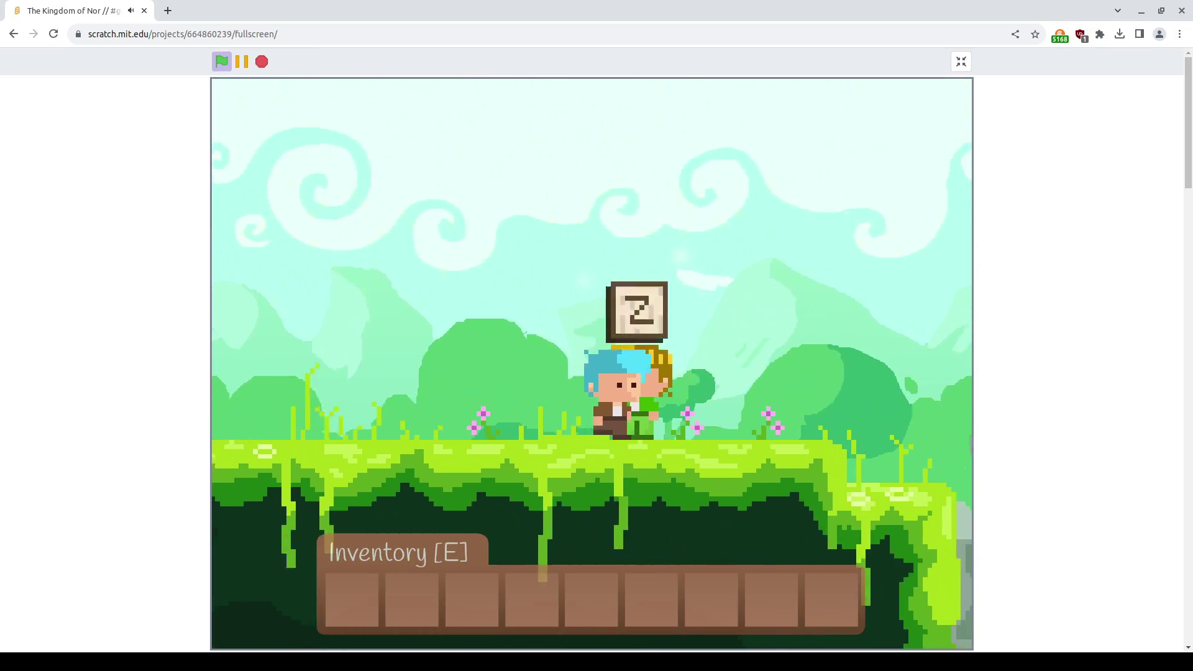
Step: Talk to the nearby villager in The Kingdom of Nor's forest
key(z)
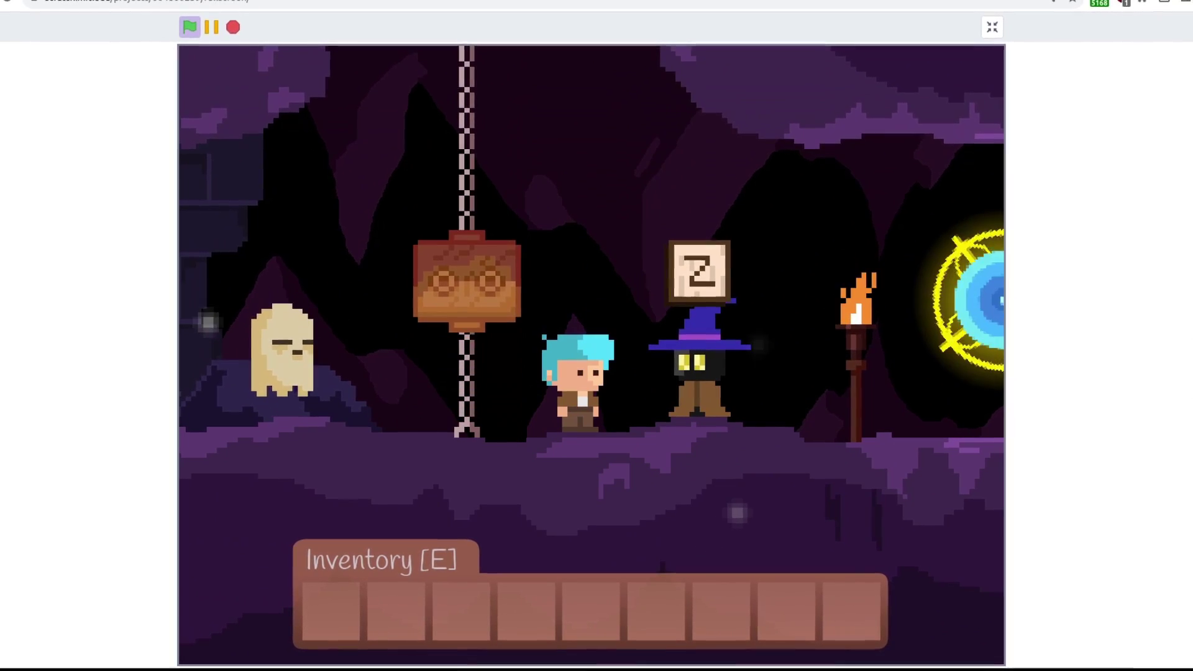
Step: Start the wizard's conversation in the cave and advance his dialogue
key(z)
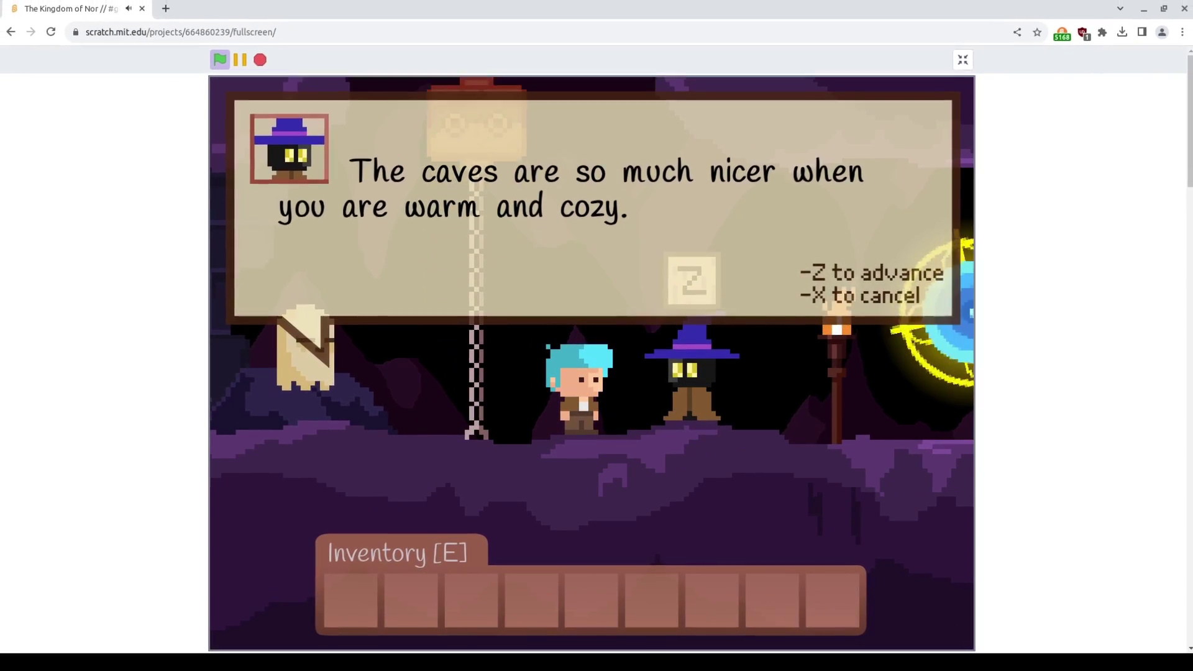
key(z)
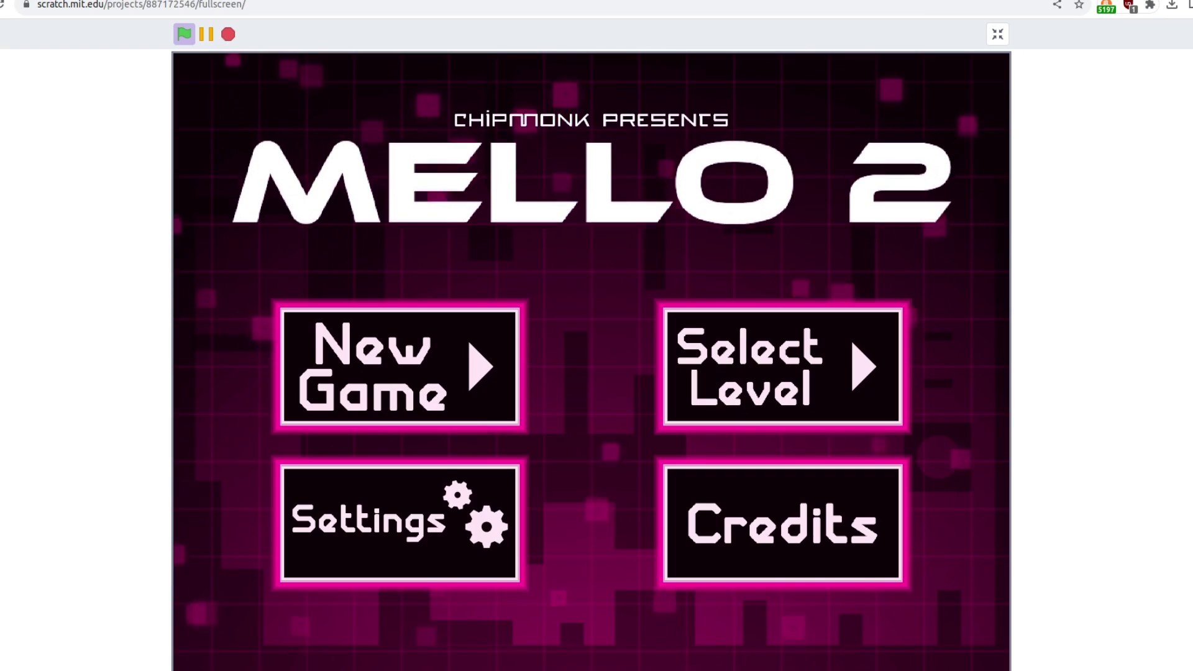
Step: Open the Settings screen from the Mello 2 main menu
click(484, 551)
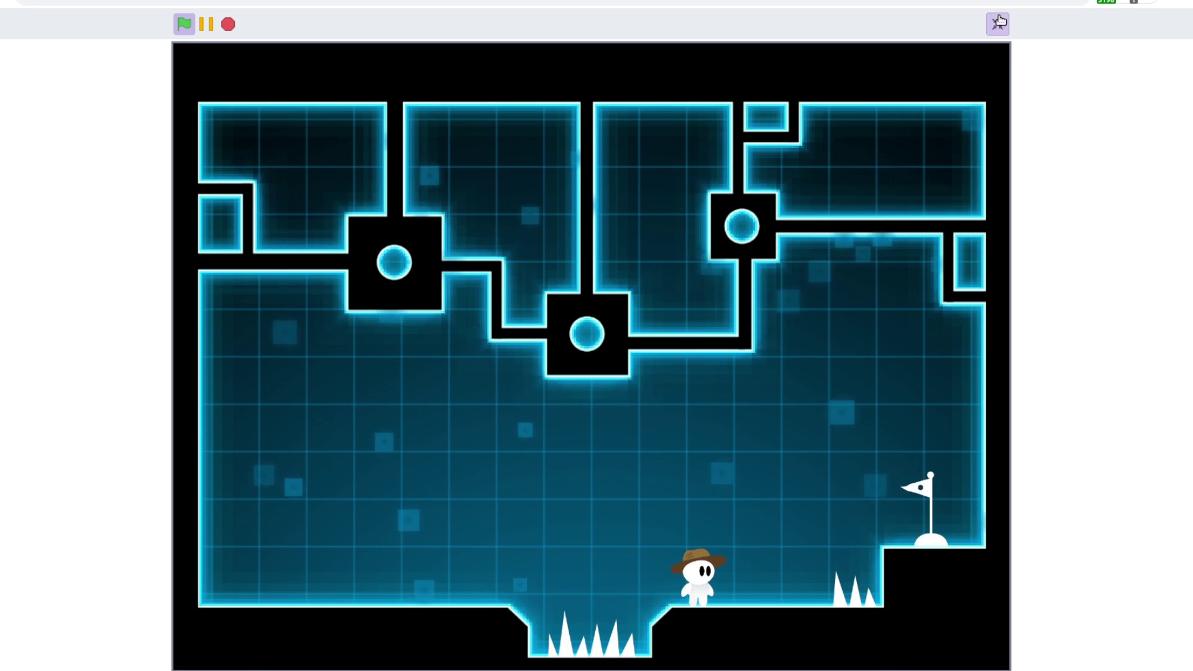
Step: Exit full screen to return to the Mello 2 project page
click(999, 23)
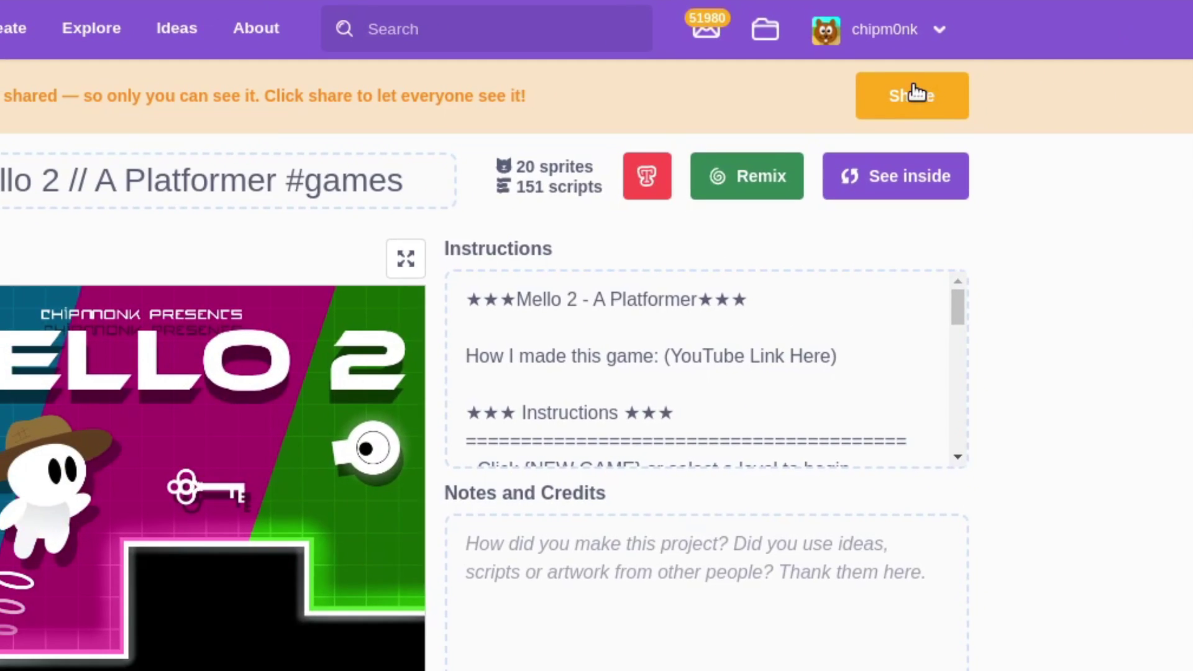